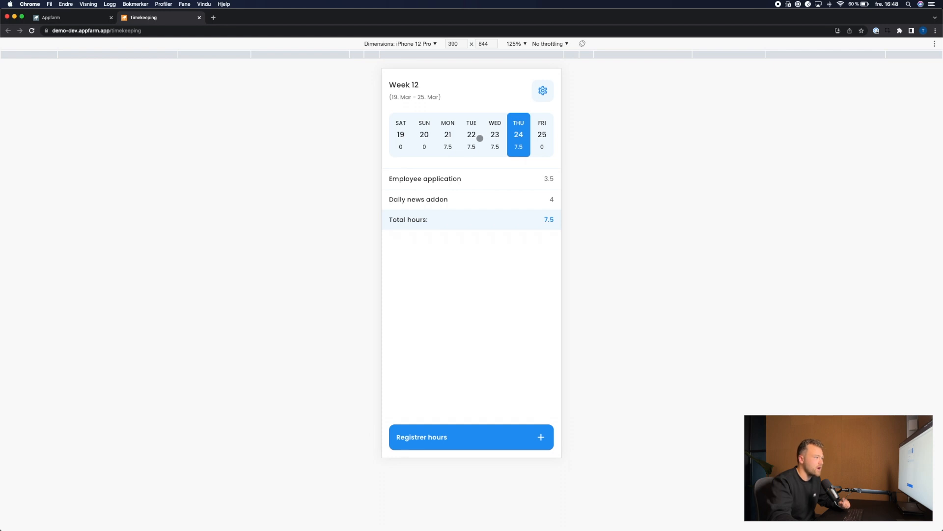
- View the registered hours for Tuesday 22, Wednesday 23 and Thursday 24 in week 12
{"action": "left_click", "coordinate": [473, 134]}
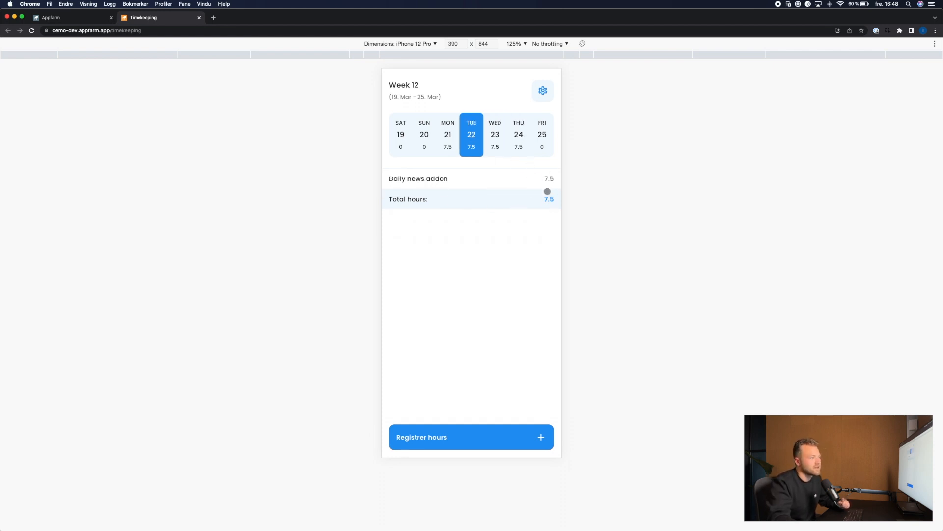
{"action": "left_click", "coordinate": [498, 137]}
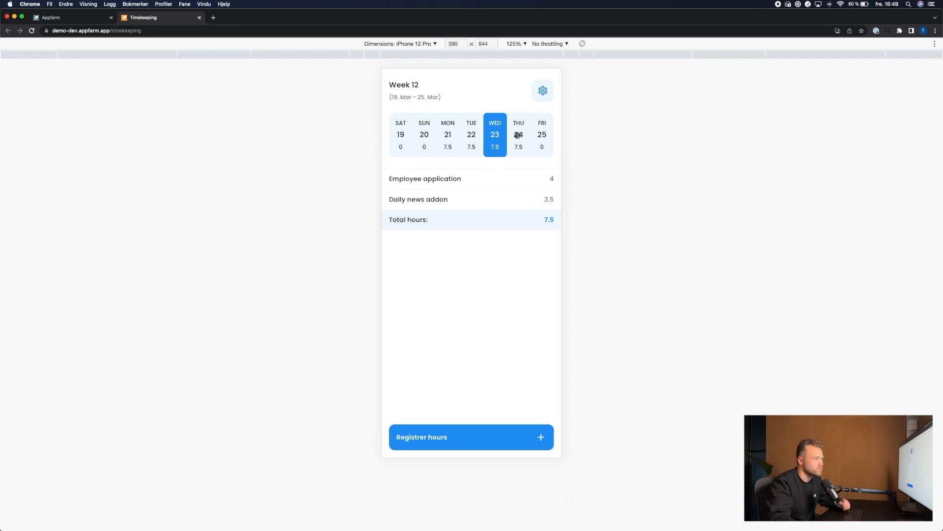
{"action": "left_click", "coordinate": [513, 137]}
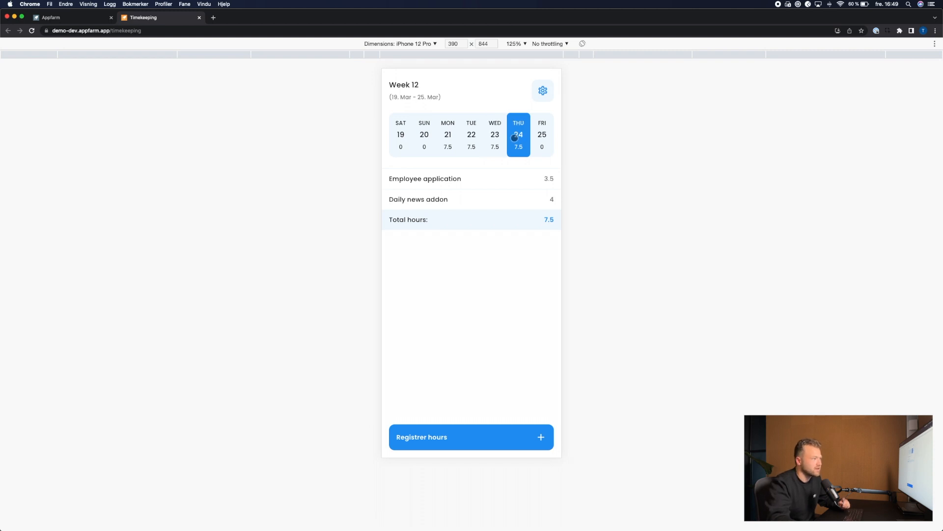
- Register and save 1 hour for Friday 25 on the project Appfarm AS: Infrastructure revision
{"action": "left_click", "coordinate": [549, 138]}
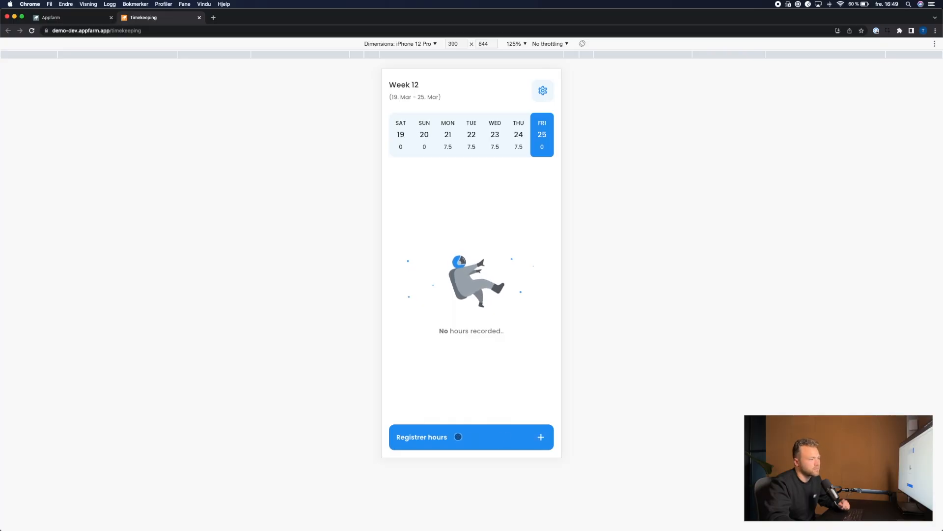
{"action": "left_click", "coordinate": [457, 437]}
{"action": "left_click", "coordinate": [504, 321]}
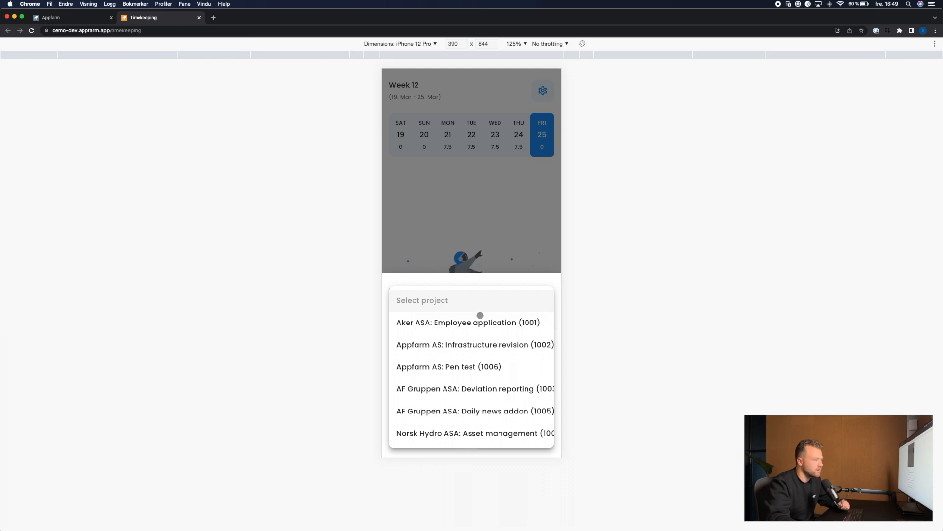
{"action": "left_click", "coordinate": [502, 345]}
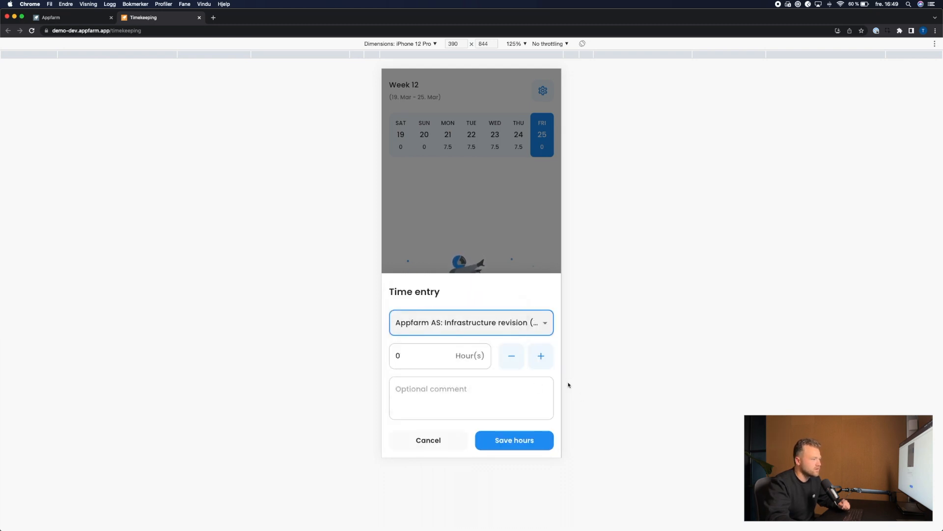
{"action": "left_click", "coordinate": [541, 355]}
{"action": "left_click", "coordinate": [541, 357]}
{"action": "left_click", "coordinate": [541, 357]}
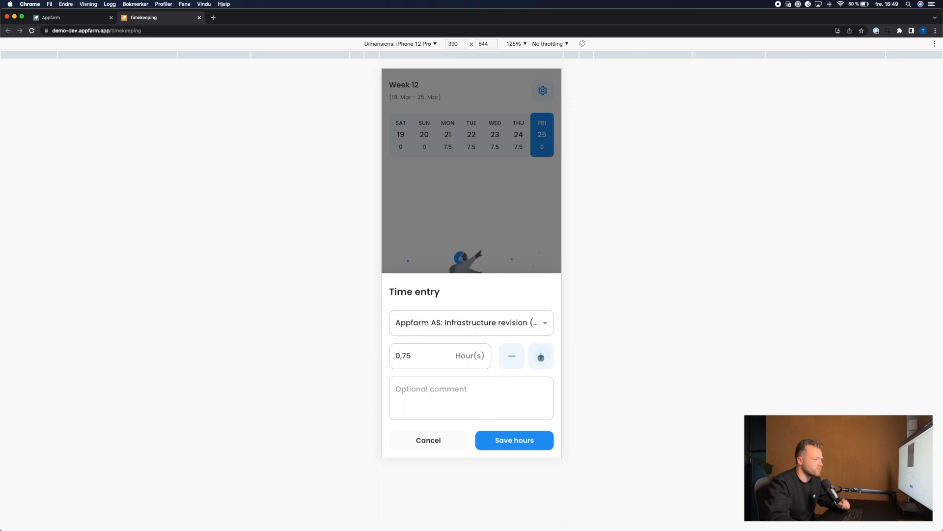
{"action": "left_click", "coordinate": [541, 356]}
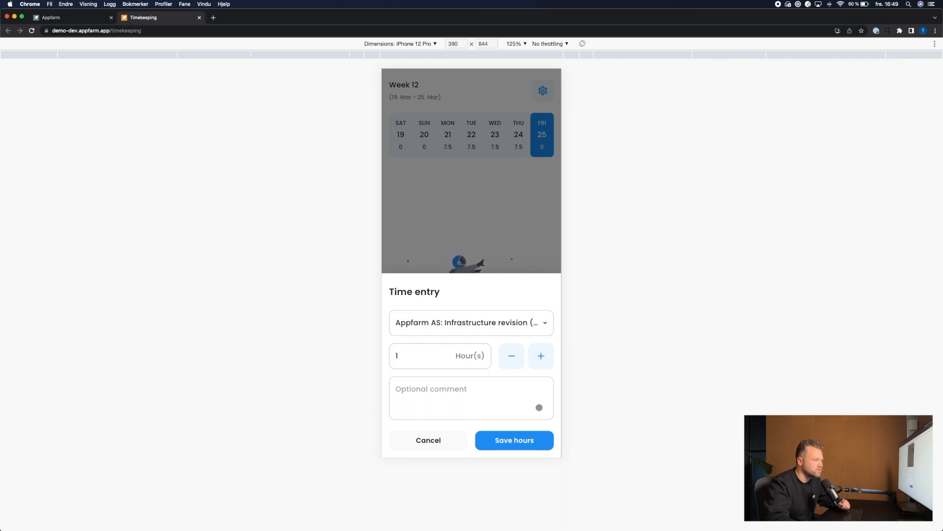
{"action": "left_click", "coordinate": [512, 440]}
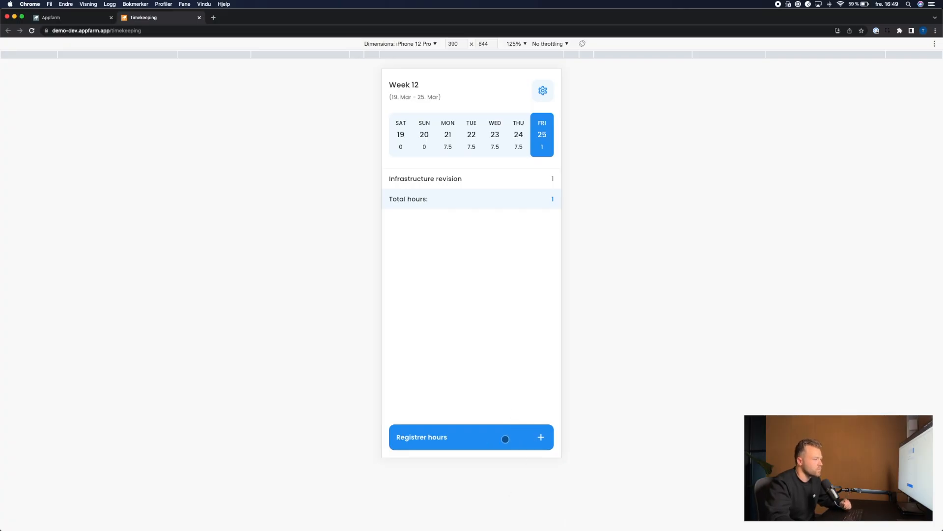
- Open a blank time entry form, and in the Appfarm editor go to the action that the Registrer hours button runs on click
{"action": "left_click", "coordinate": [516, 440]}
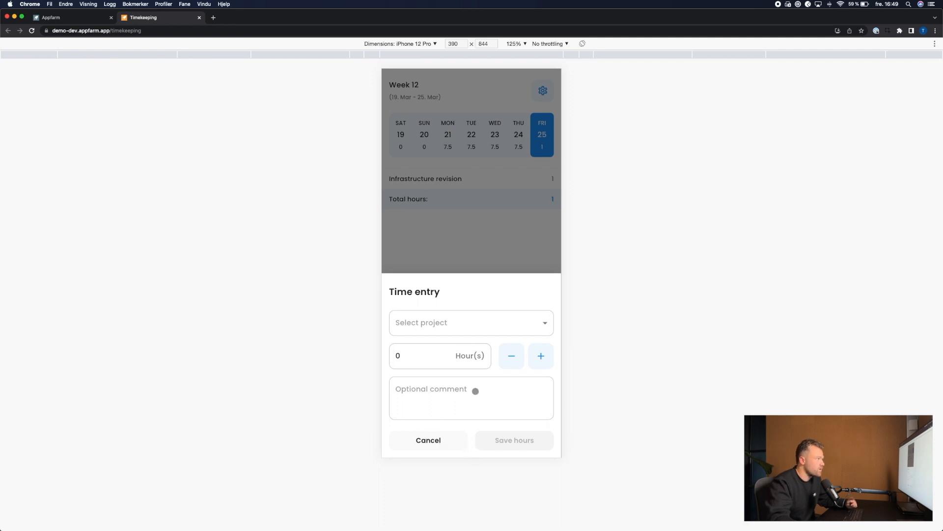
{"action": "left_click", "coordinate": [78, 24]}
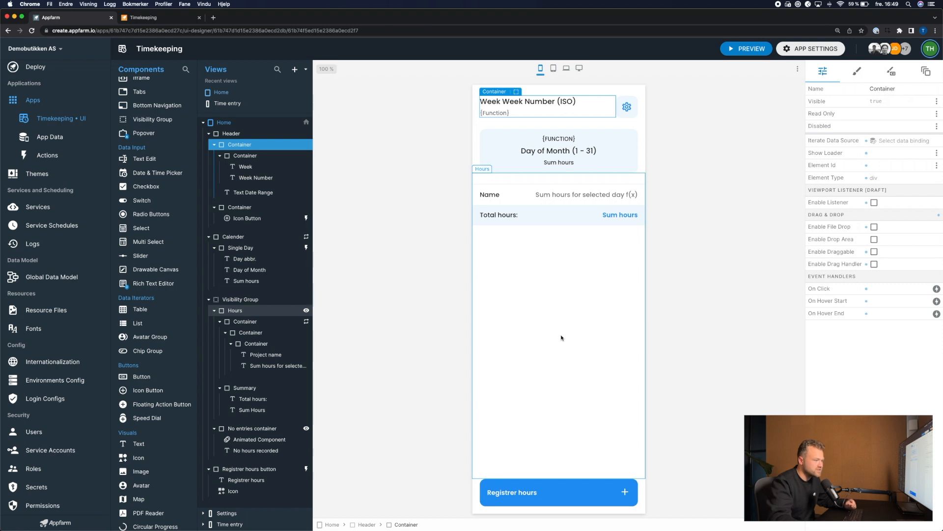
{"action": "left_click", "coordinate": [603, 498]}
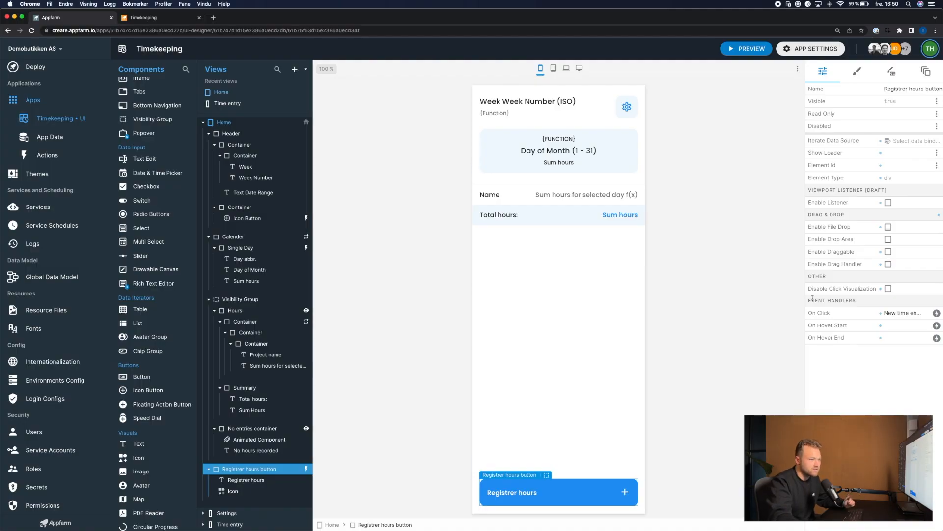
{"action": "left_click_drag", "start_coordinate": [809, 302], "coordinate": [860, 300]}
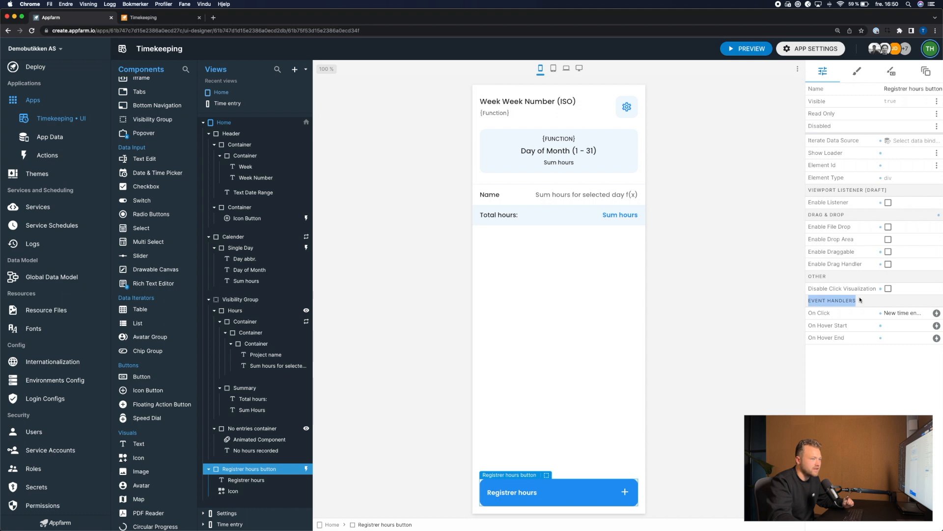
{"action": "left_click", "coordinate": [862, 302]}
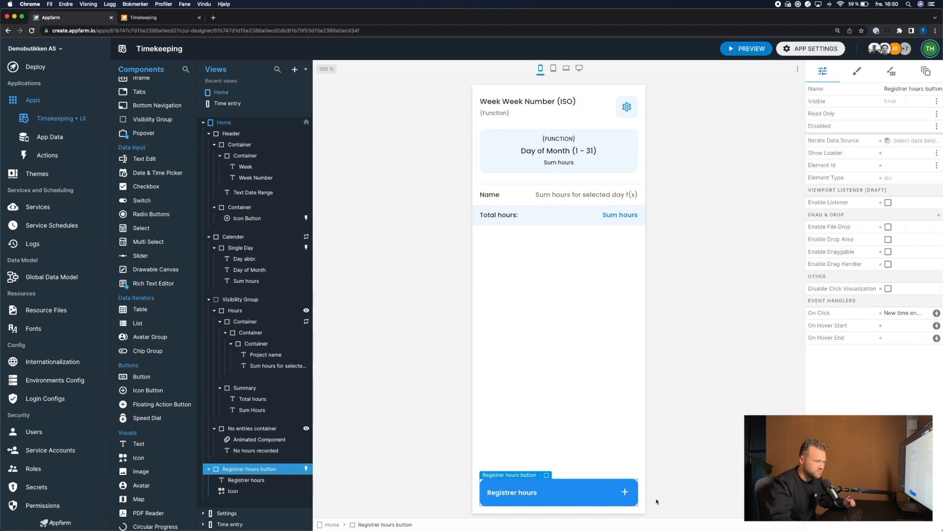
{"action": "mouse_move", "coordinate": [907, 314]}
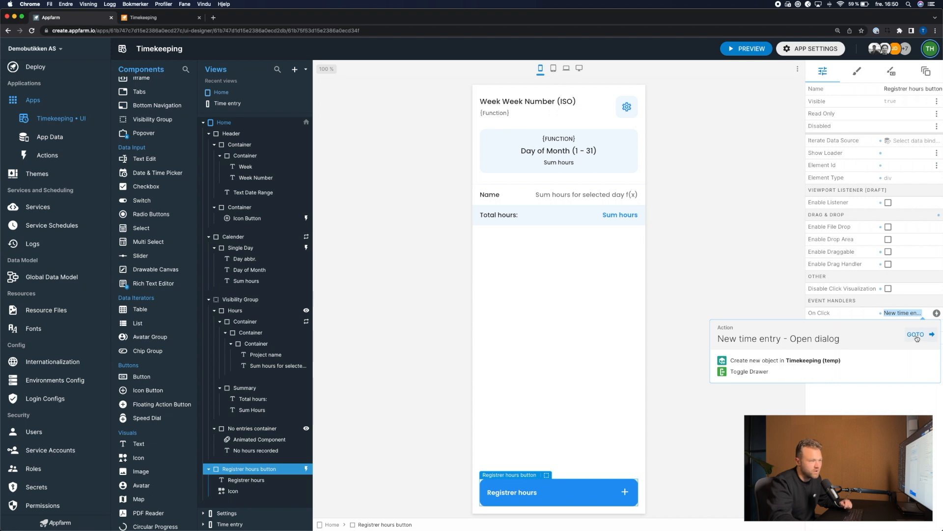
{"action": "left_click", "coordinate": [915, 335]}
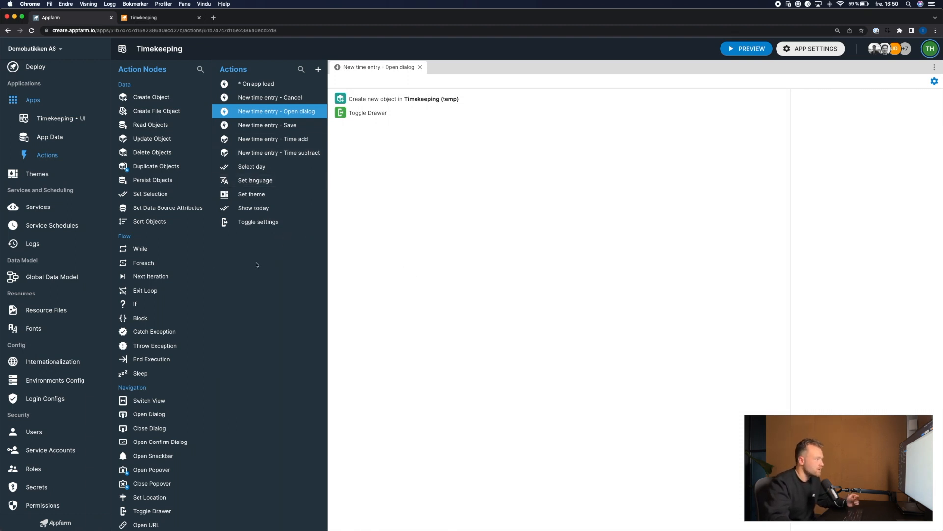
- Browse the available action nodes, and add a Send SMS node to the New time entry - Open dialog action before deleting it again
{"action": "scroll", "coordinate": [170, 244], "scroll_direction": "down", "scroll_amount": 5}
{"action": "scroll", "coordinate": [170, 244], "scroll_direction": "down", "scroll_amount": 2}
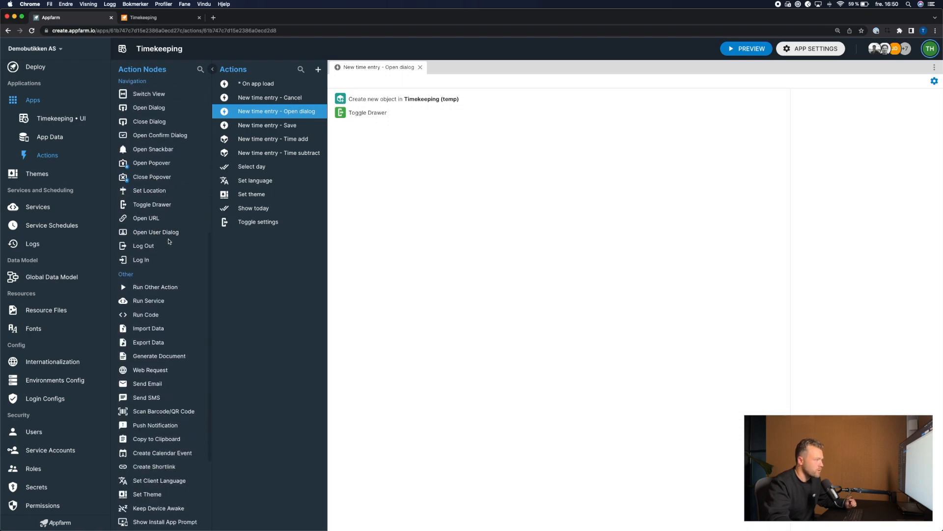
{"action": "scroll", "coordinate": [170, 244], "scroll_direction": "up", "scroll_amount": 5}
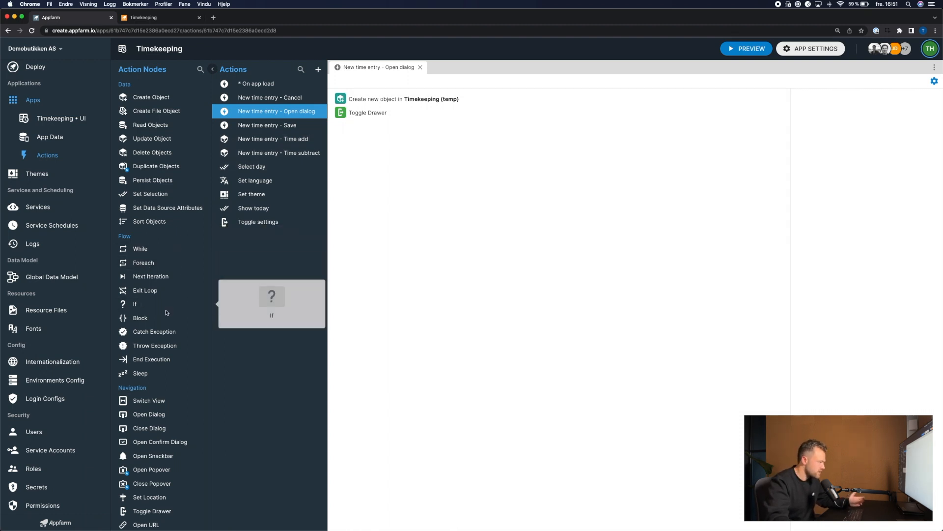
{"action": "scroll", "coordinate": [133, 305], "scroll_direction": "down", "scroll_amount": 3}
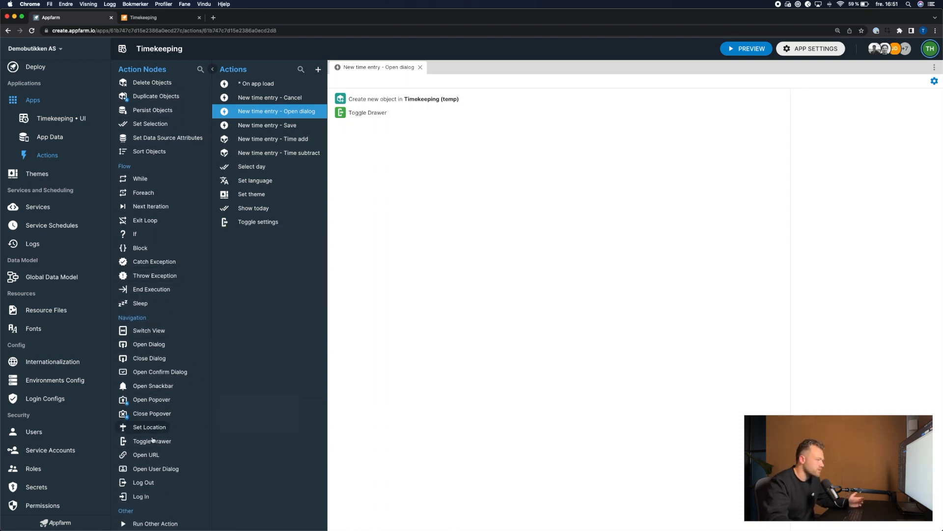
{"action": "scroll", "coordinate": [135, 472], "scroll_direction": "down", "scroll_amount": 15}
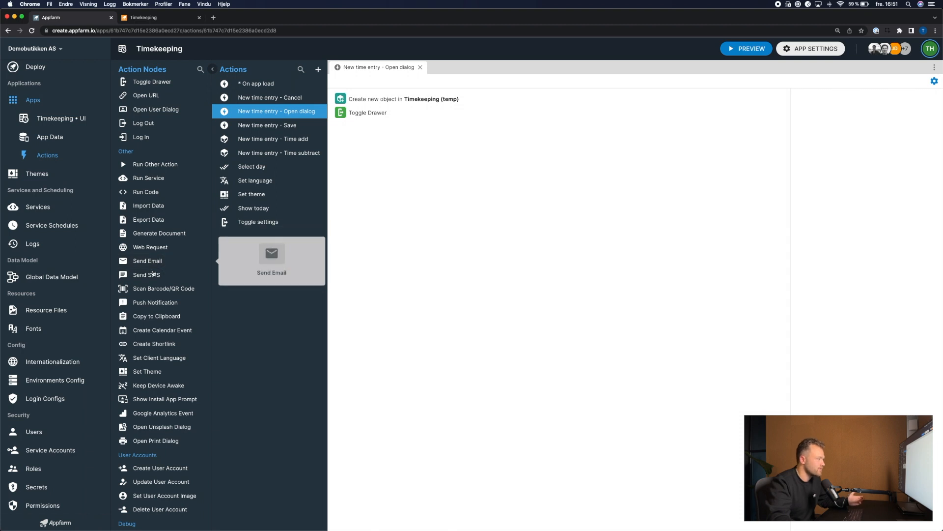
{"action": "left_click", "coordinate": [142, 277]}
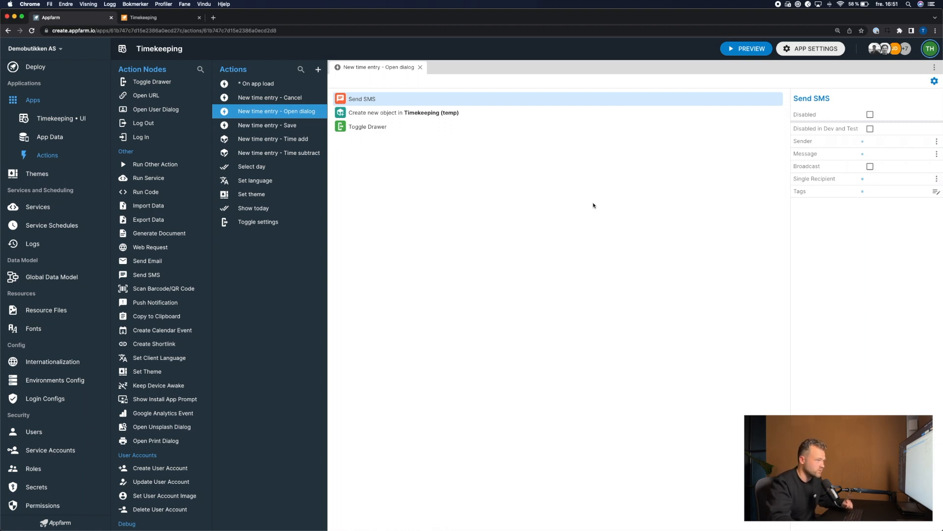
{"action": "right_click", "coordinate": [462, 97]}
{"action": "left_click", "coordinate": [472, 154]}
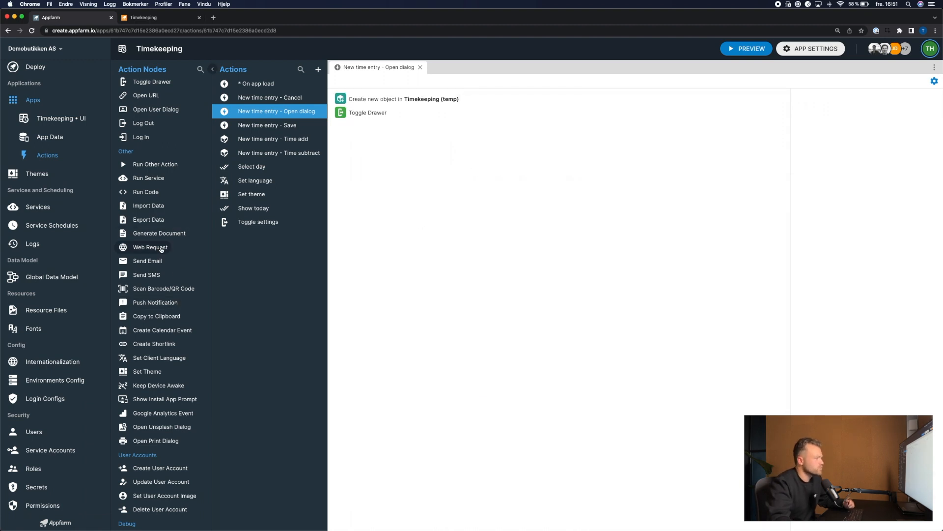
- Try a Web Request node in the New time entry - Open dialog action and examine its request method options
{"action": "left_click", "coordinate": [161, 251]}
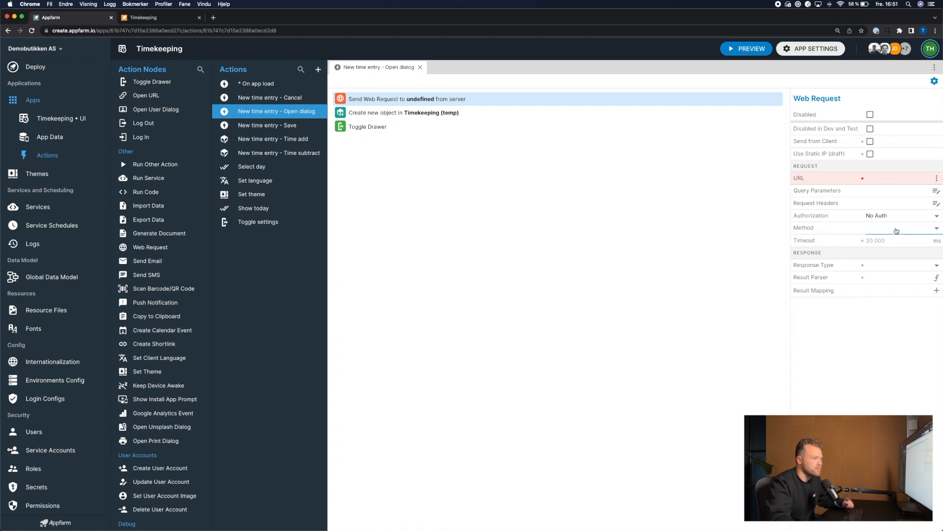
{"action": "left_click", "coordinate": [892, 228]}
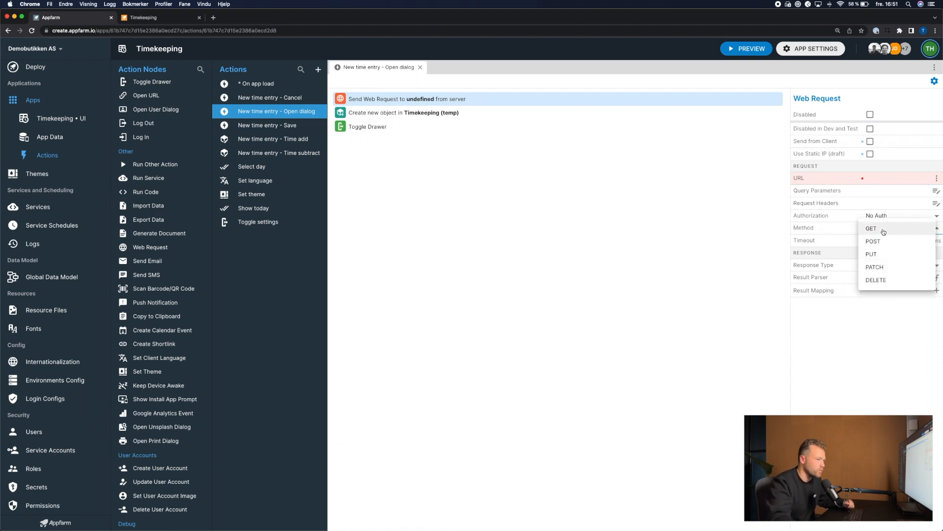
{"action": "left_click", "coordinate": [750, 225]}
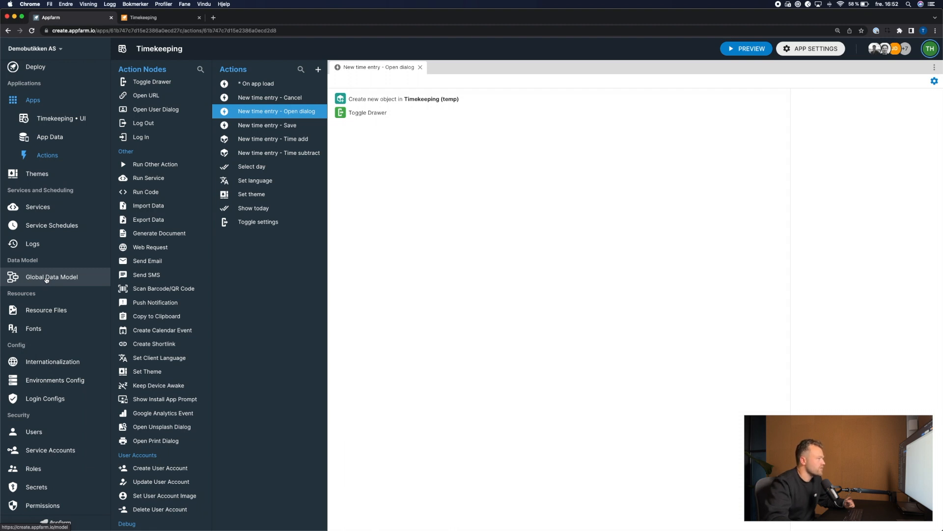
- Examine the Time entry and Person object classes in the Global Data Model and compare them with the Timekeeping app's time entry form
{"action": "left_click", "coordinate": [46, 279]}
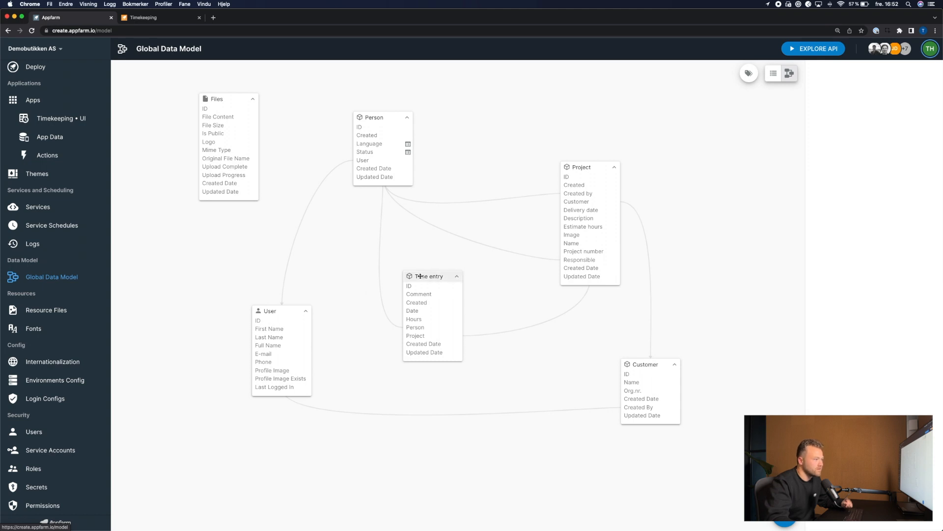
{"action": "left_click", "coordinate": [420, 277]}
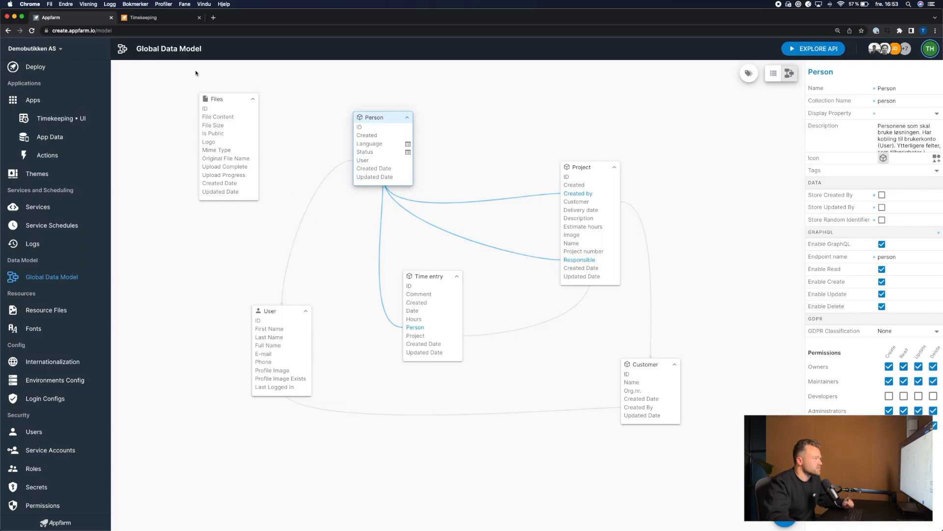
{"action": "left_click", "coordinate": [144, 18]}
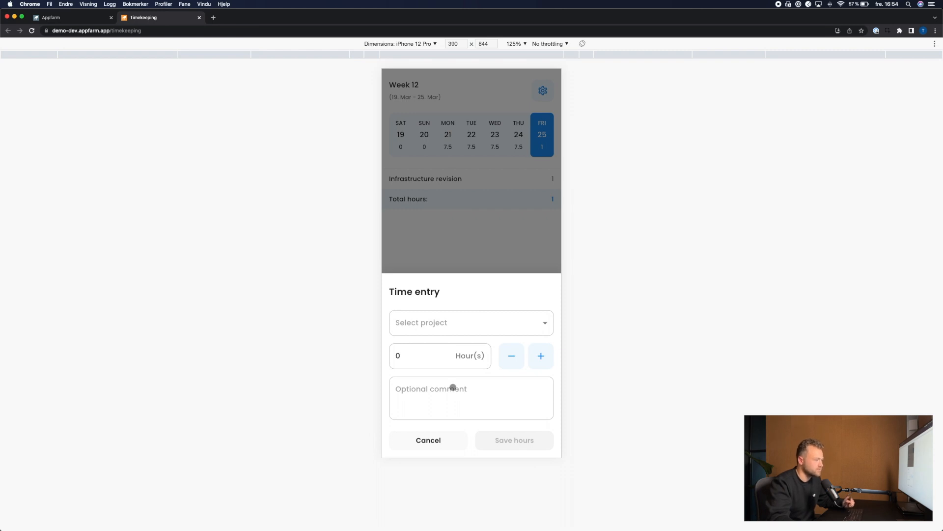
- Return to the Appfarm editor and add a Boolean property named Billable to the Time entry object class
{"action": "left_click", "coordinate": [63, 20]}
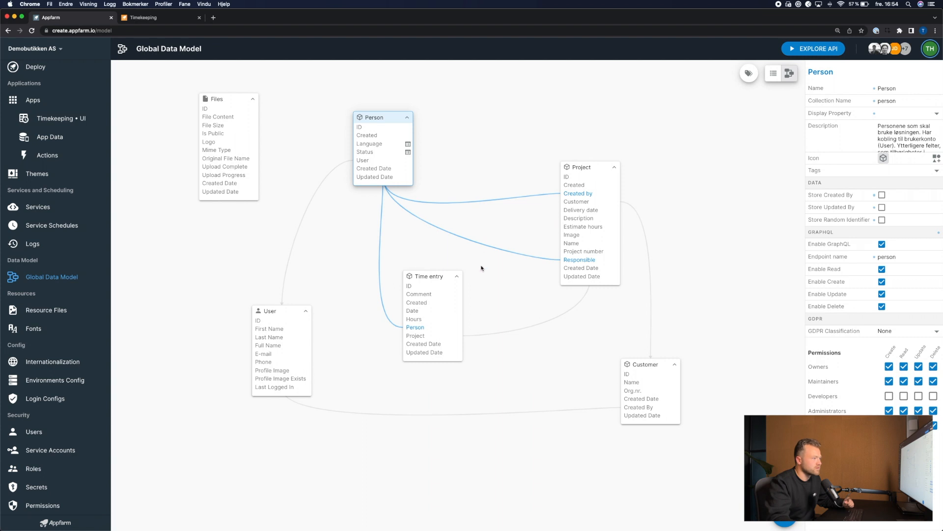
{"action": "left_click", "coordinate": [443, 277]}
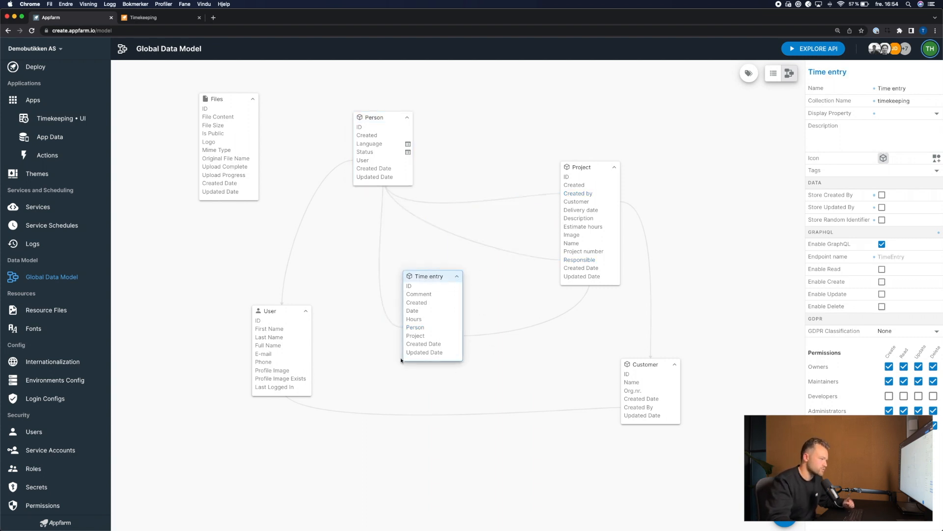
{"action": "right_click", "coordinate": [432, 276]}
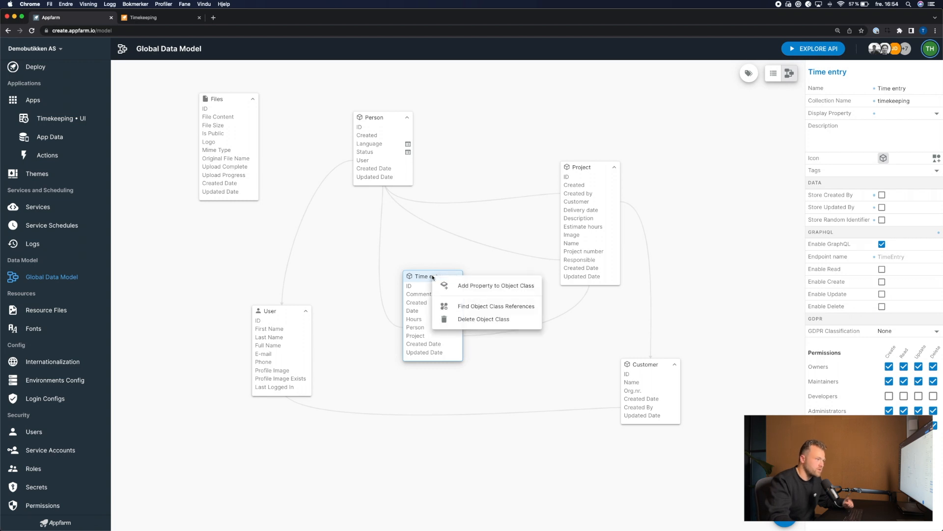
{"action": "left_click", "coordinate": [478, 285]}
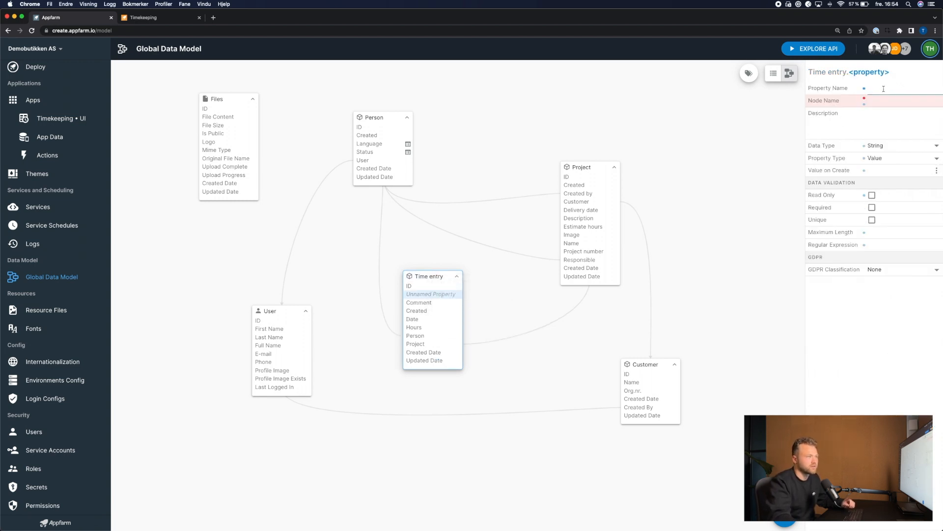
{"action": "type", "text": "Billable"}
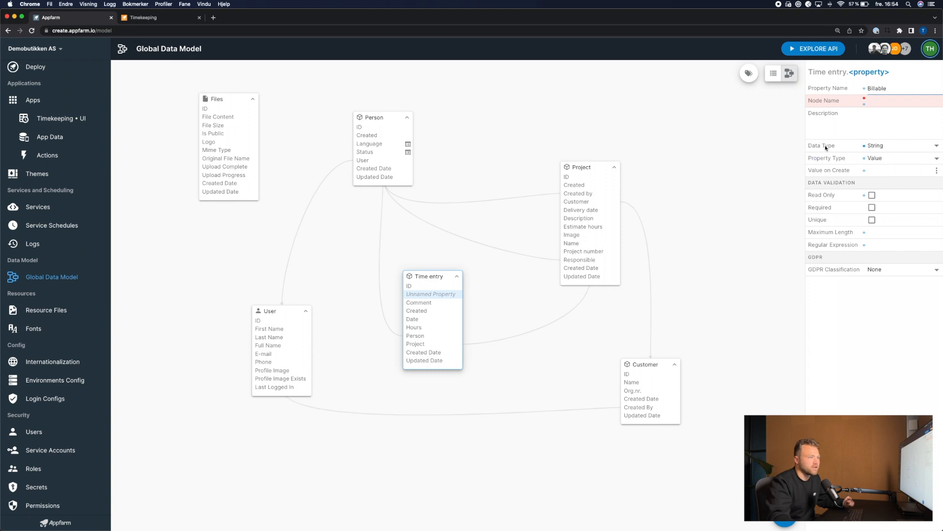
{"action": "left_click", "coordinate": [884, 147]}
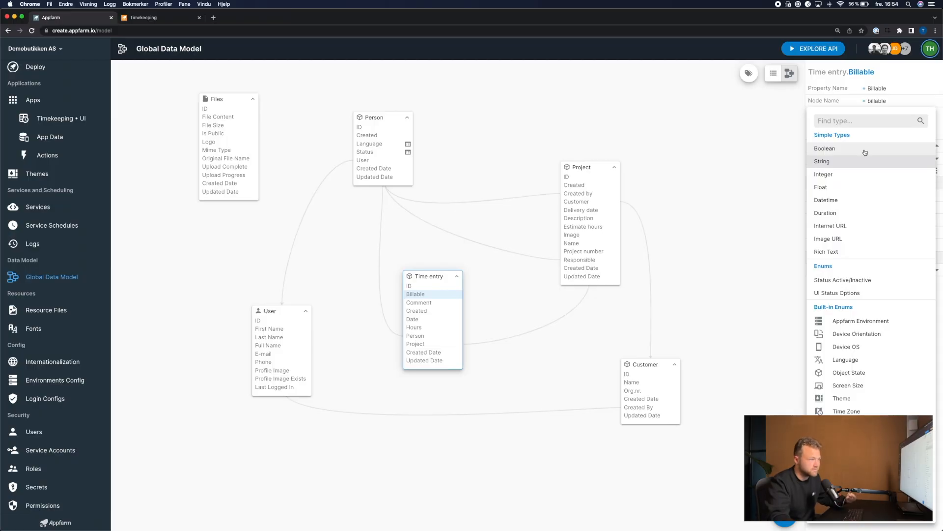
{"action": "left_click", "coordinate": [865, 149]}
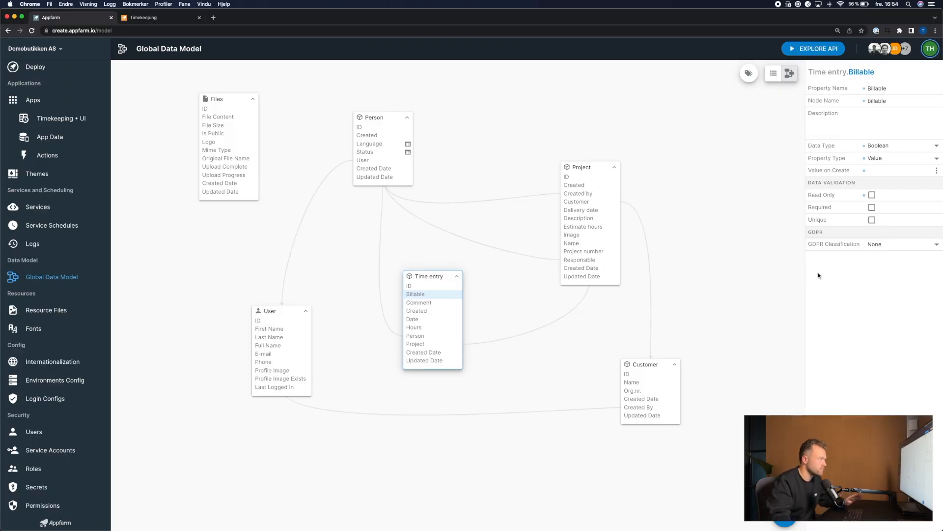
- Open the Timekeeping UI designer, check the time entry form in the running app, and open the Time entry view for editing
{"action": "left_click", "coordinate": [72, 121]}
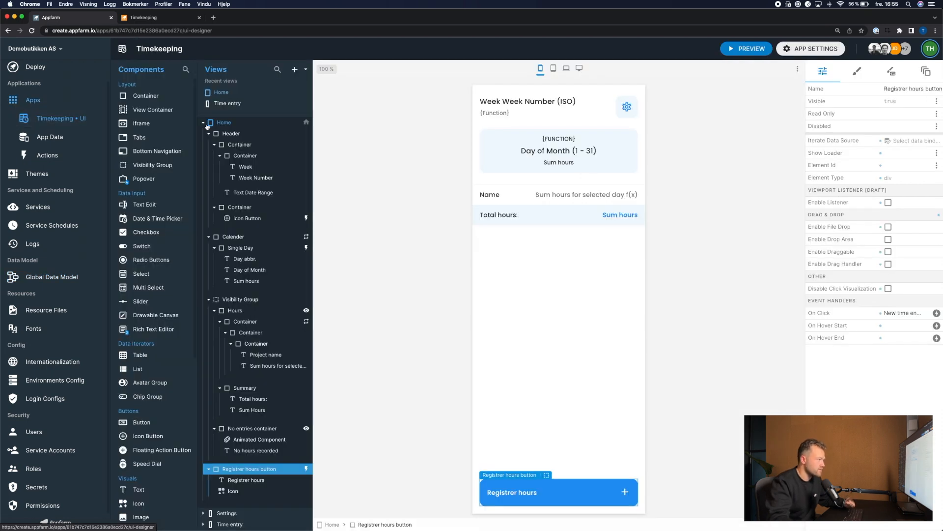
{"action": "left_click", "coordinate": [145, 18]}
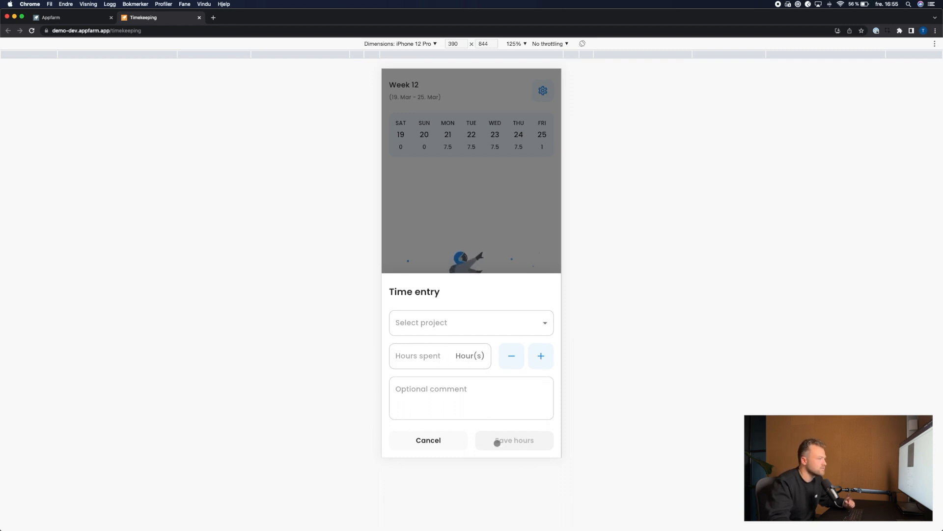
{"action": "left_click", "coordinate": [59, 17]}
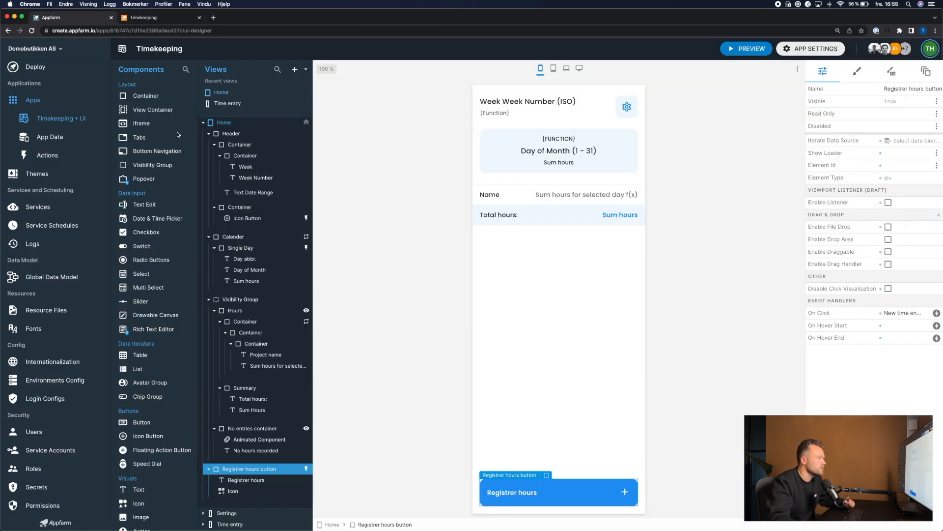
{"action": "left_click", "coordinate": [203, 122]}
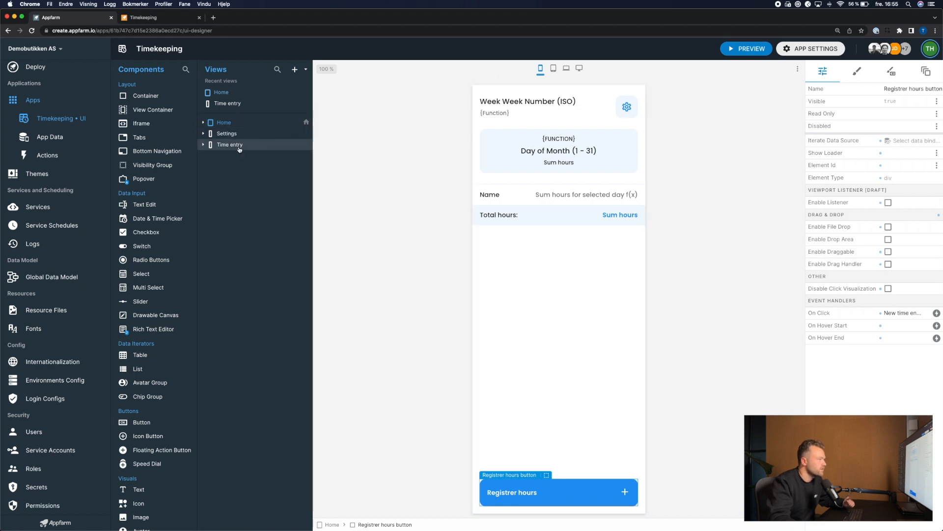
{"action": "left_click", "coordinate": [239, 149]}
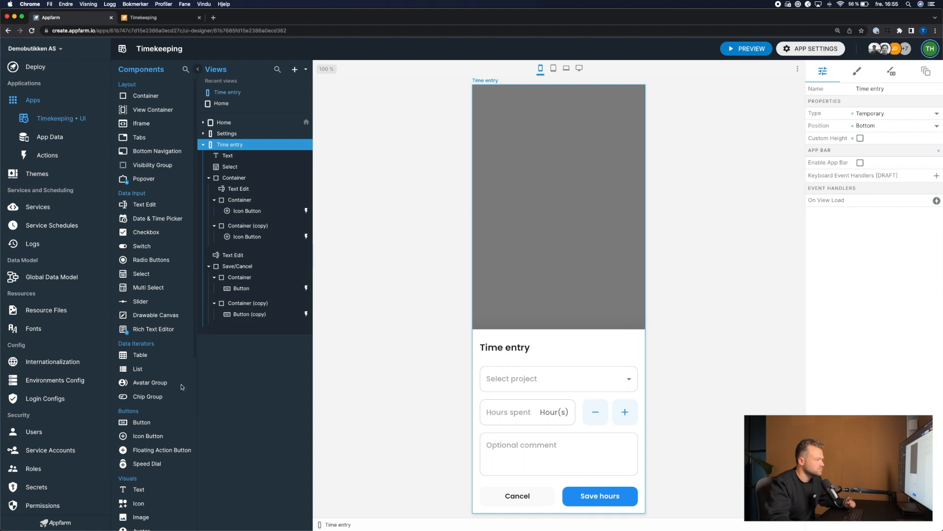
- Add a Switch component to the Time entry view between the optional comment field and the Cancel and Save hours buttons
{"action": "scroll", "coordinate": [161, 410], "scroll_direction": "down", "scroll_amount": 3}
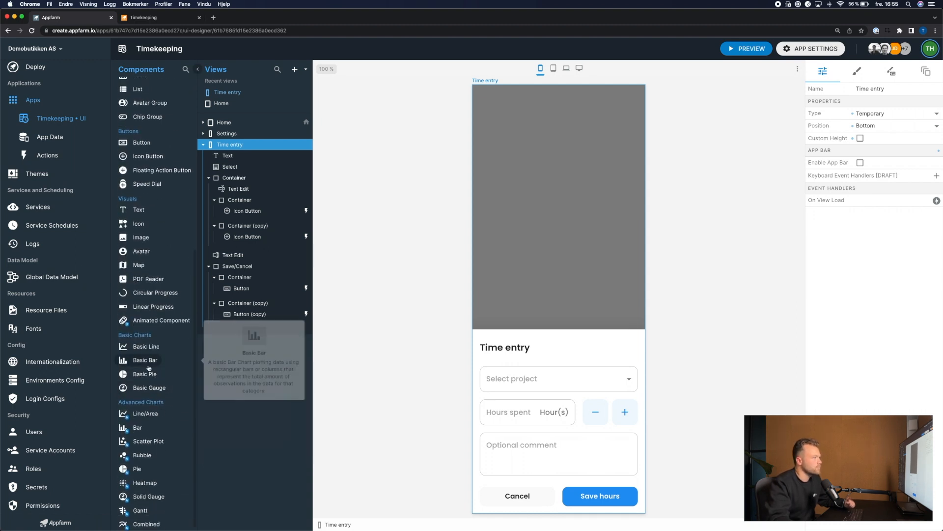
{"action": "scroll", "coordinate": [149, 367], "scroll_direction": "up", "scroll_amount": 3}
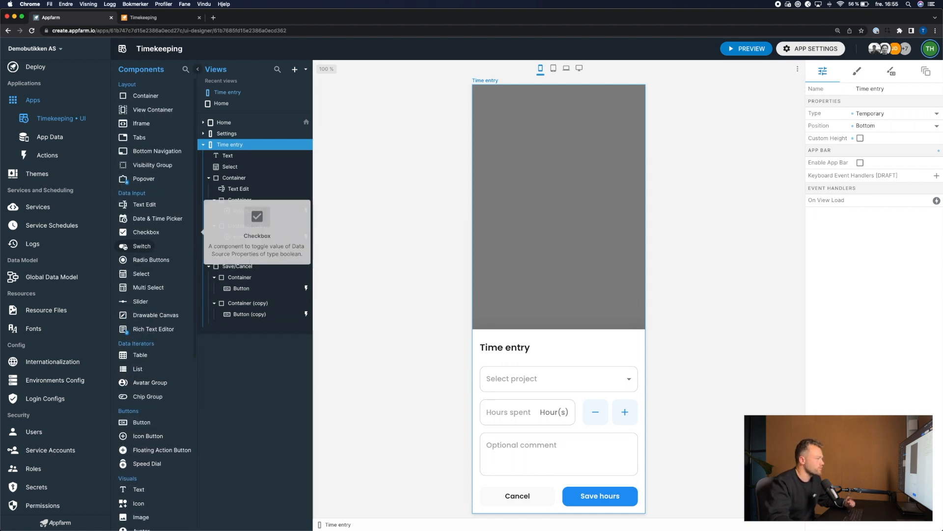
{"action": "left_click_drag", "start_coordinate": [141, 245], "coordinate": [487, 474]}
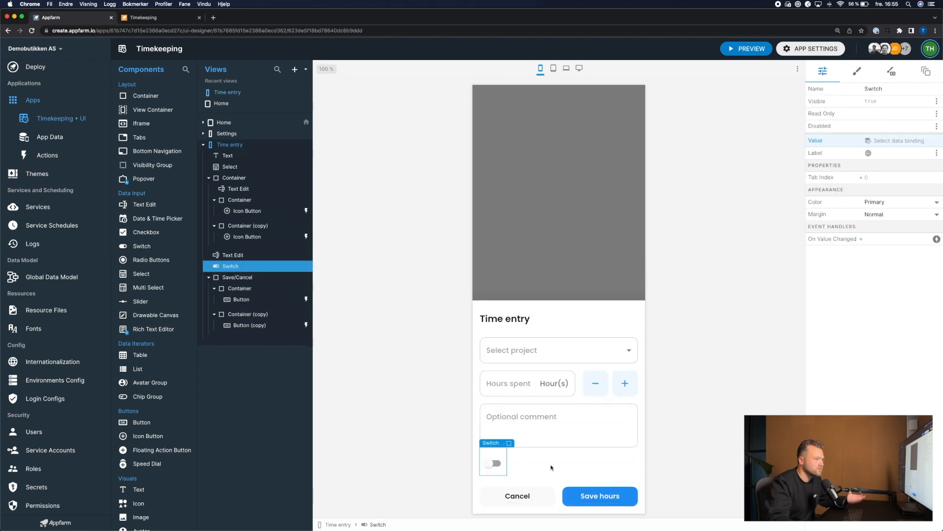
- Bind the switch's value to the Billable property of the Timekeeping (temp) data source
{"action": "left_click", "coordinate": [889, 141]}
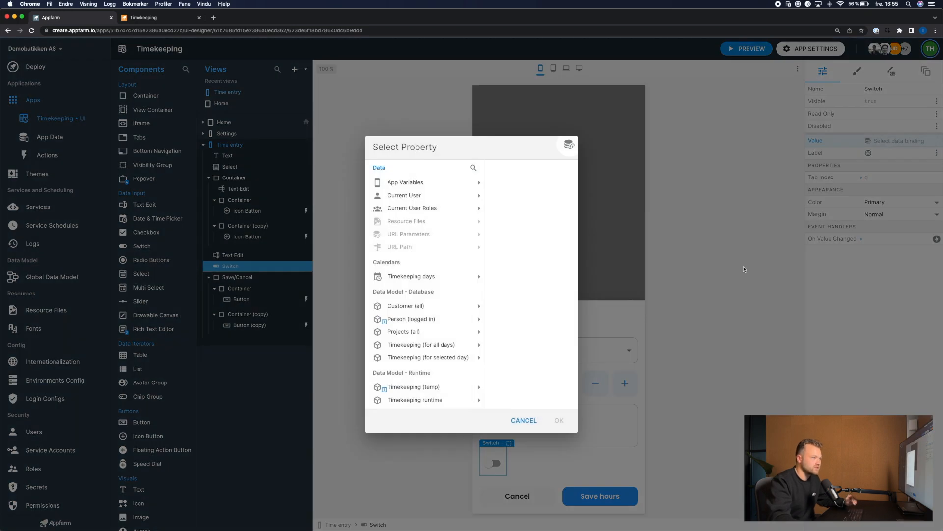
{"action": "left_click", "coordinate": [431, 389]}
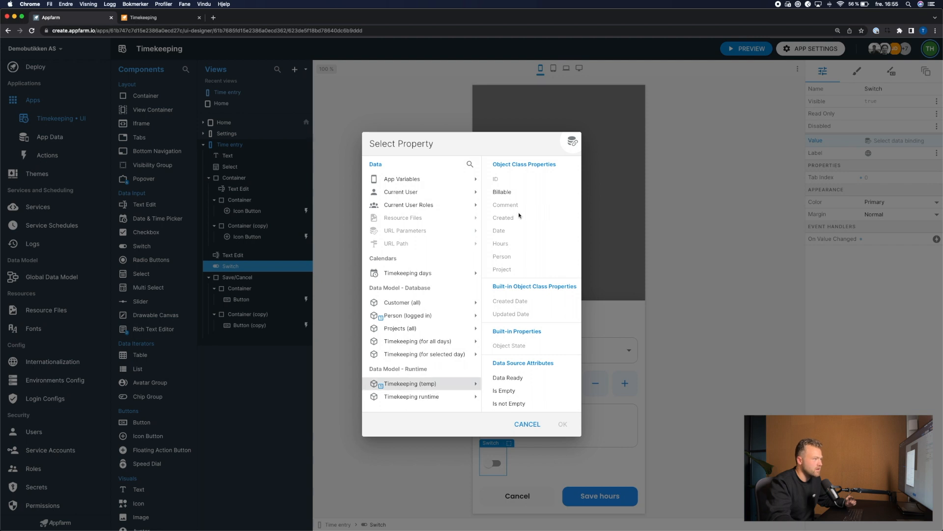
{"action": "left_click", "coordinate": [501, 193]}
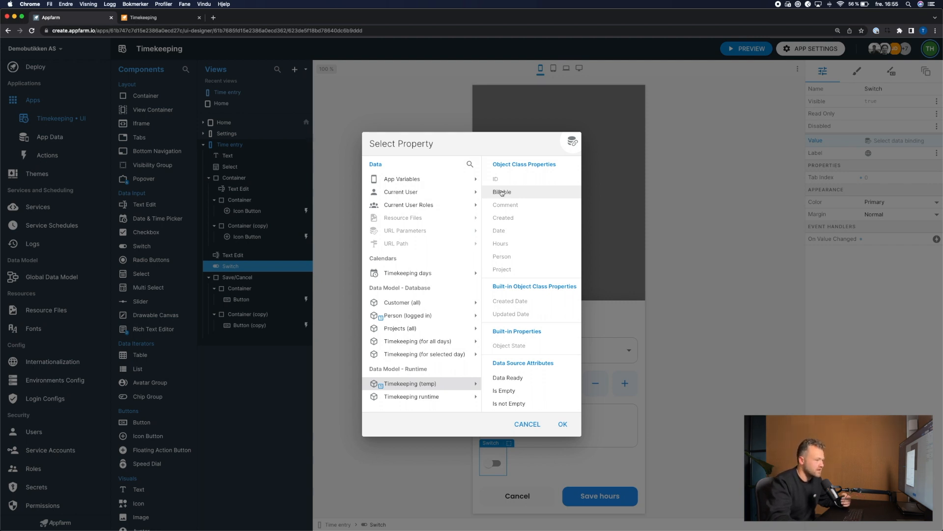
{"action": "left_click", "coordinate": [563, 424]}
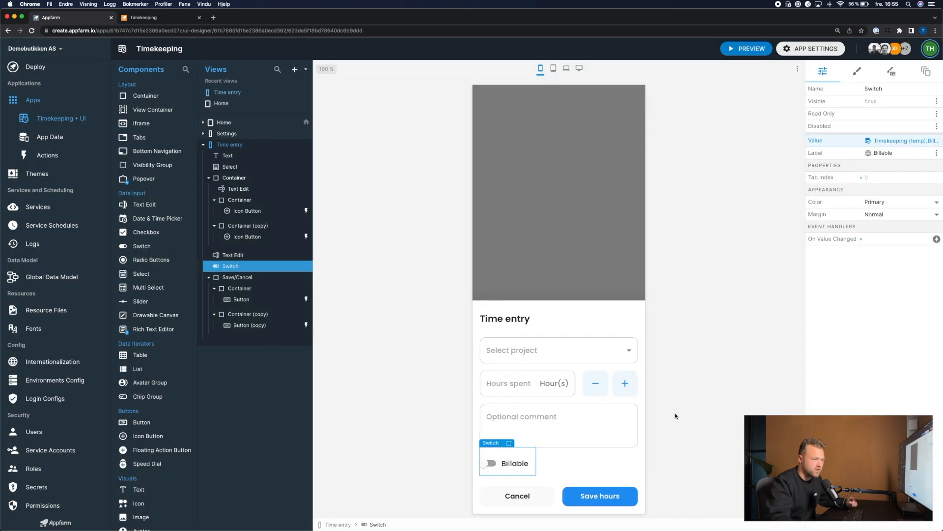
- Switch to the running Timekeeping app, reload it, and open a new time entry form
{"action": "left_click", "coordinate": [170, 18]}
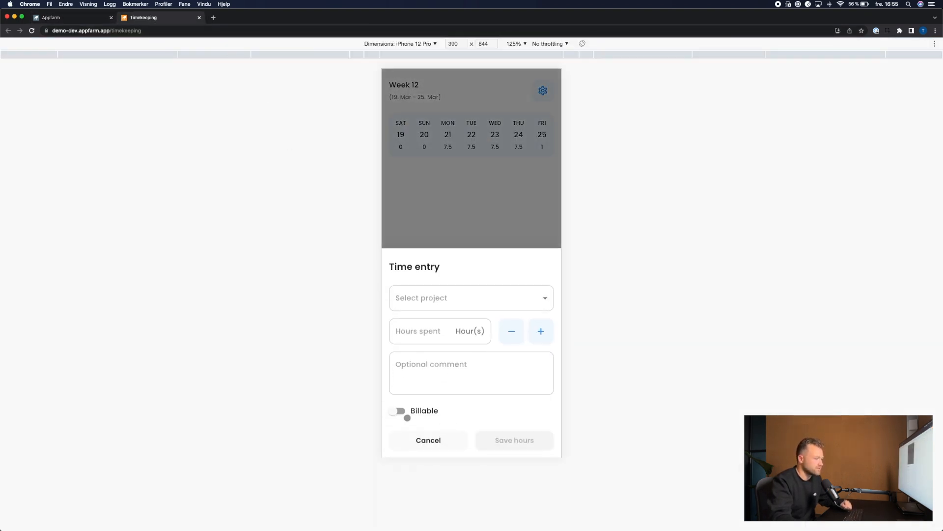
{"action": "left_click", "coordinate": [179, 29]}
{"action": "key", "text": "Return"}
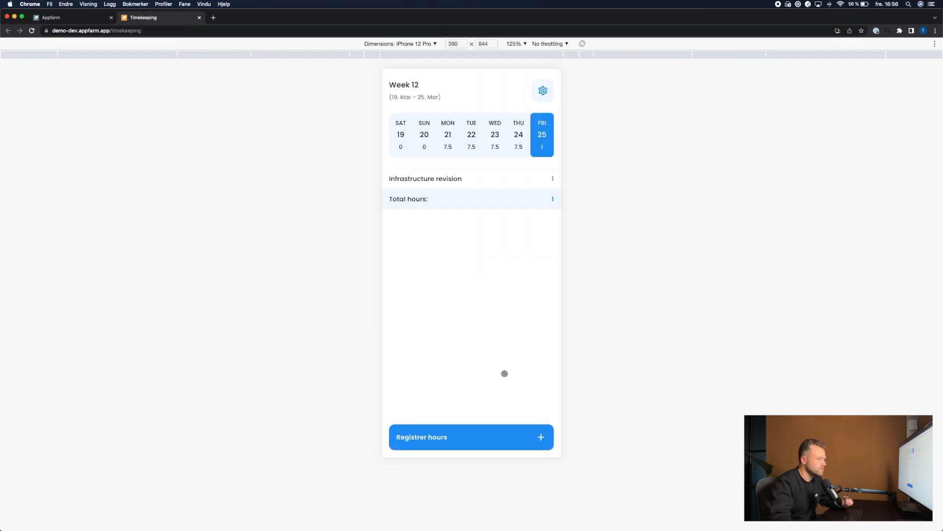
{"action": "left_click", "coordinate": [495, 435]}
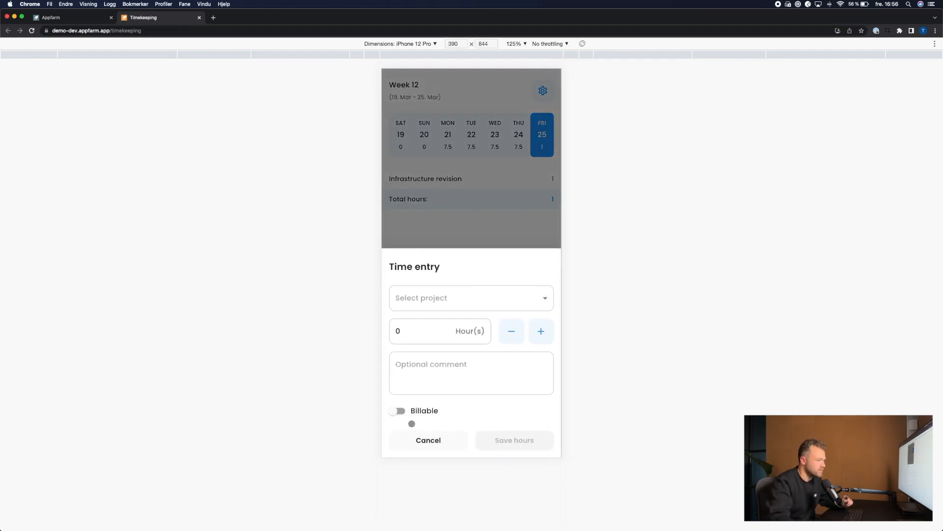
- Save a billable time entry of 1 hour on the project Appfarm AS: Infrastructure revision (1002)
{"action": "left_click", "coordinate": [396, 412]}
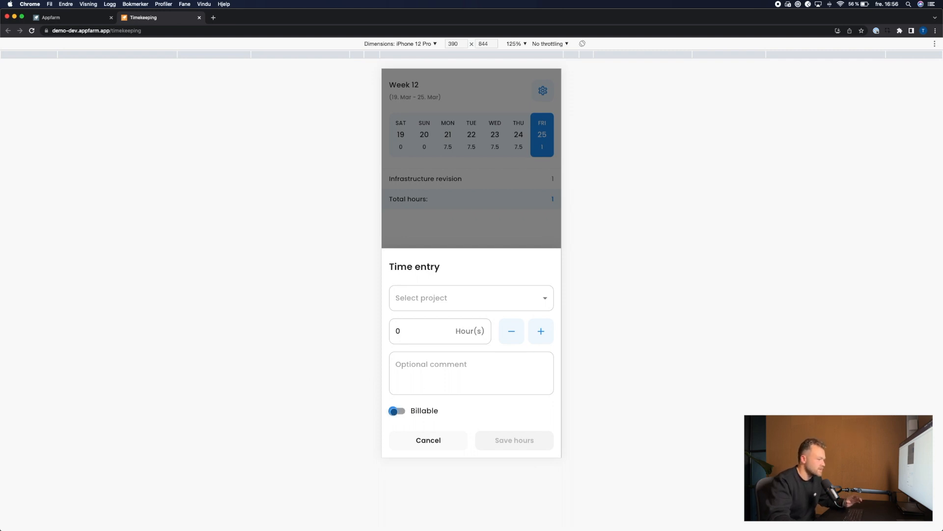
{"action": "left_click", "coordinate": [483, 303]}
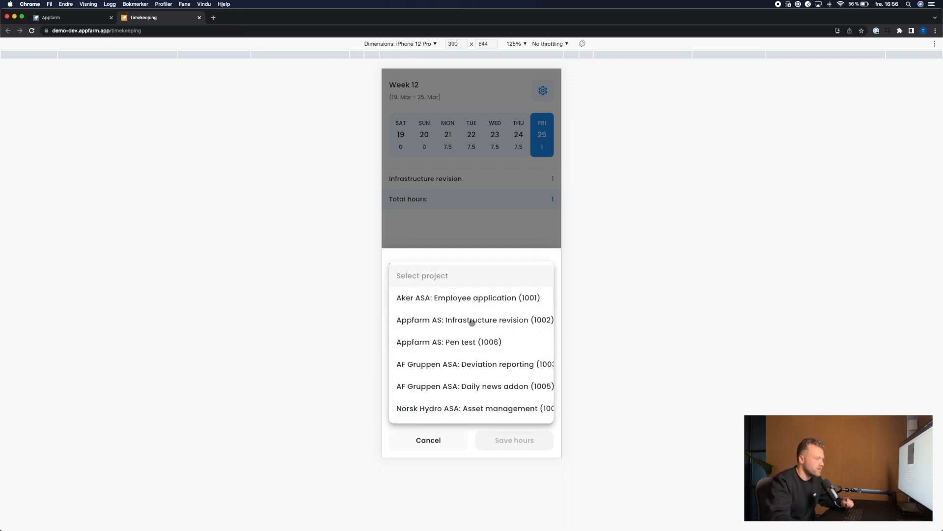
{"action": "left_click", "coordinate": [472, 320]}
{"action": "left_click", "coordinate": [540, 333]}
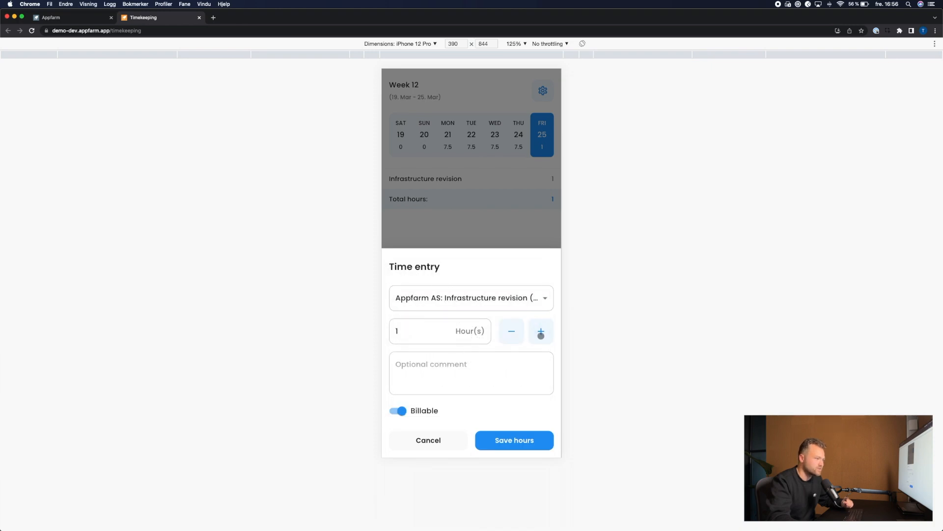
{"action": "left_click", "coordinate": [515, 441]}
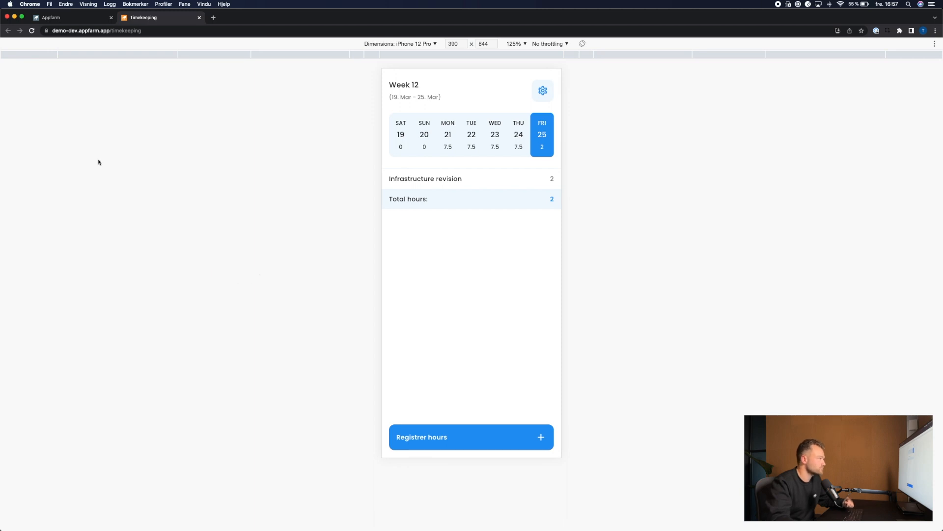
- Return to the Appfarm editor and open the theme settings to examine the Timekeeping - Light theme
{"action": "left_click", "coordinate": [80, 19]}
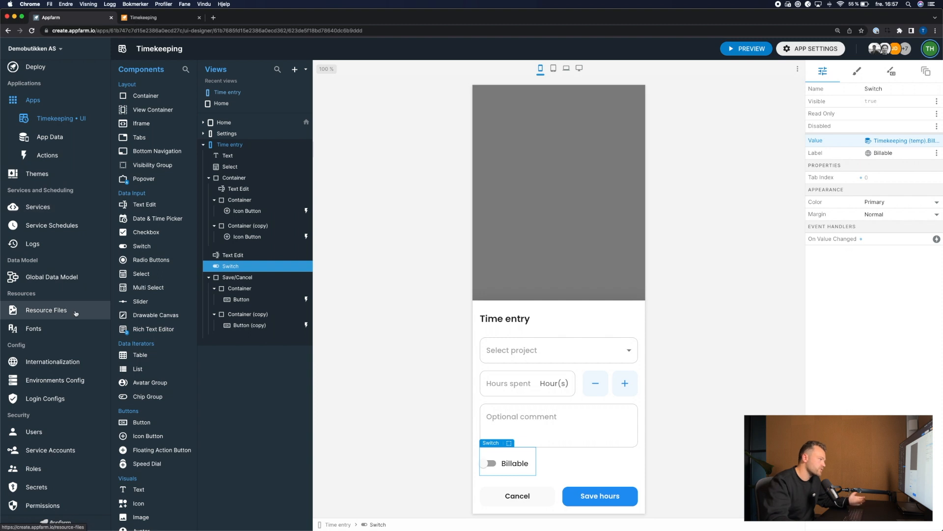
{"action": "left_click", "coordinate": [53, 175]}
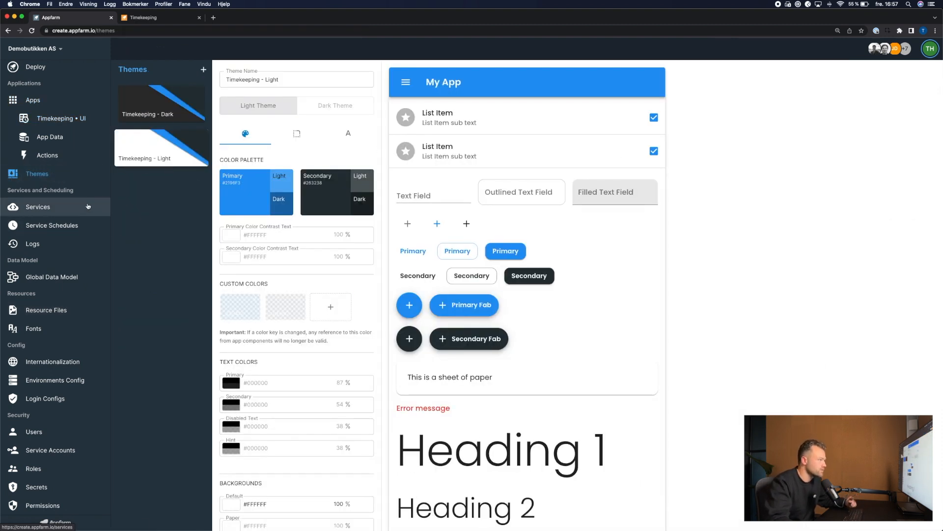